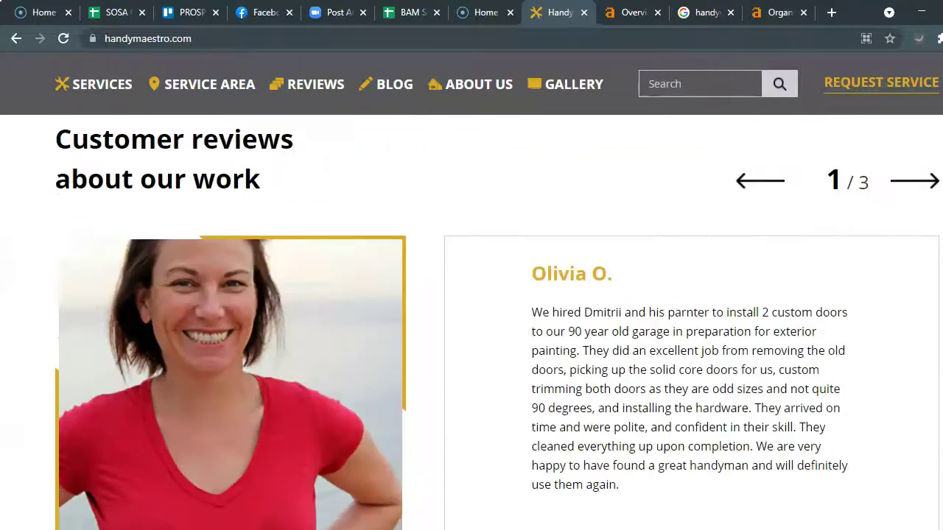
Step: Scroll back to the top of handymaestro.com and select its URL in the address bar
scroll(472, 322, "up", 15)
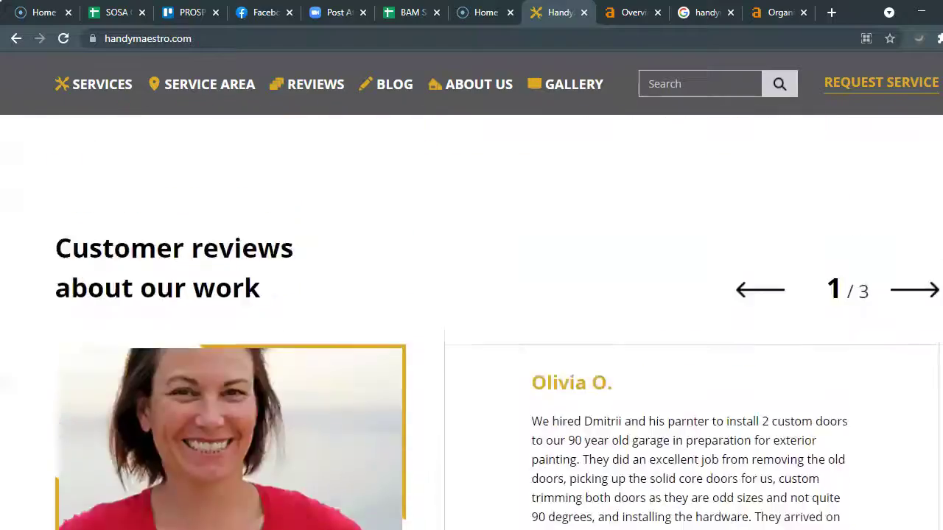
scroll(472, 322, "up", 10)
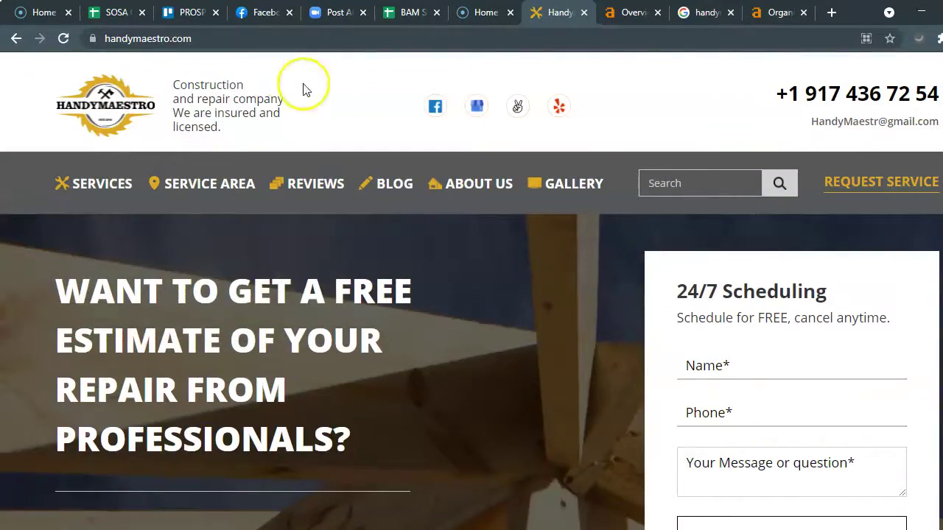
left_click(173, 41)
Step: Copy handymaestro.com/ into Ahrefs Site Explorer, analyze it, and open its 5 organic keywords
right_click(174, 42)
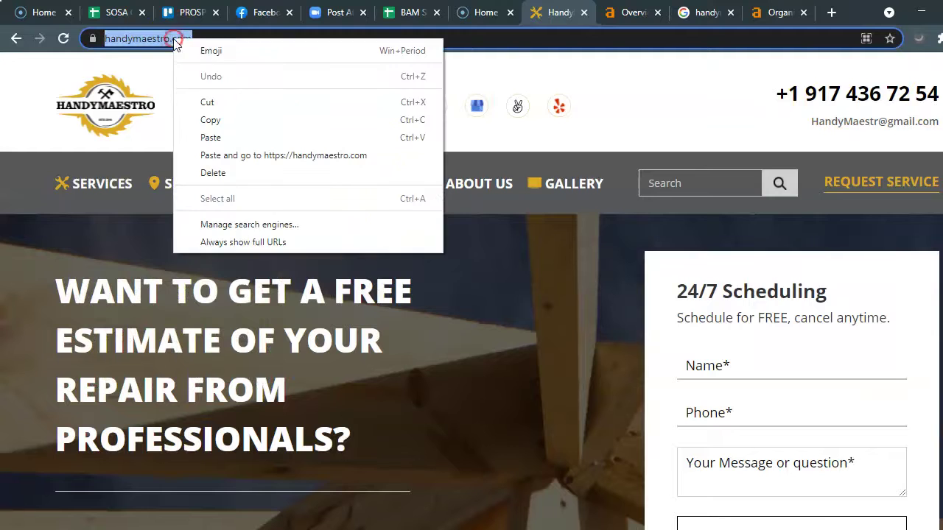
left_click(233, 121)
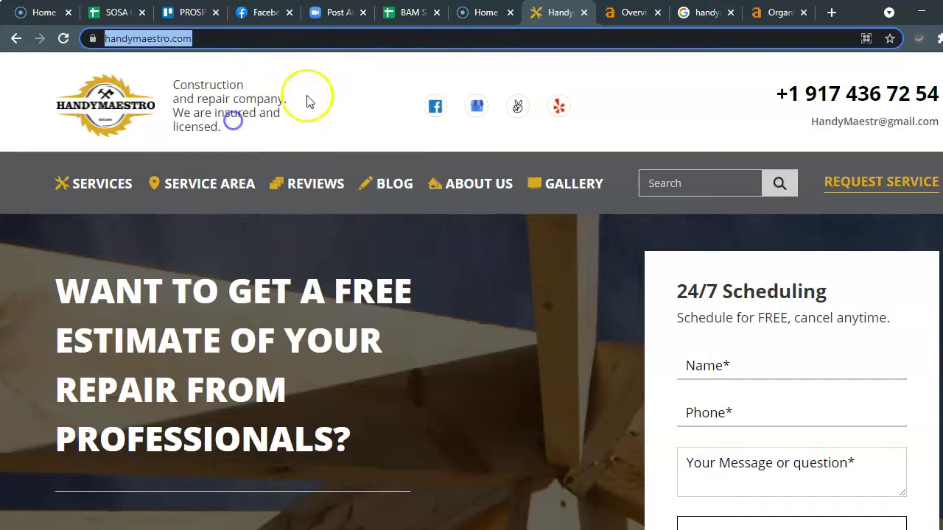
left_click(625, 15)
left_click(208, 108)
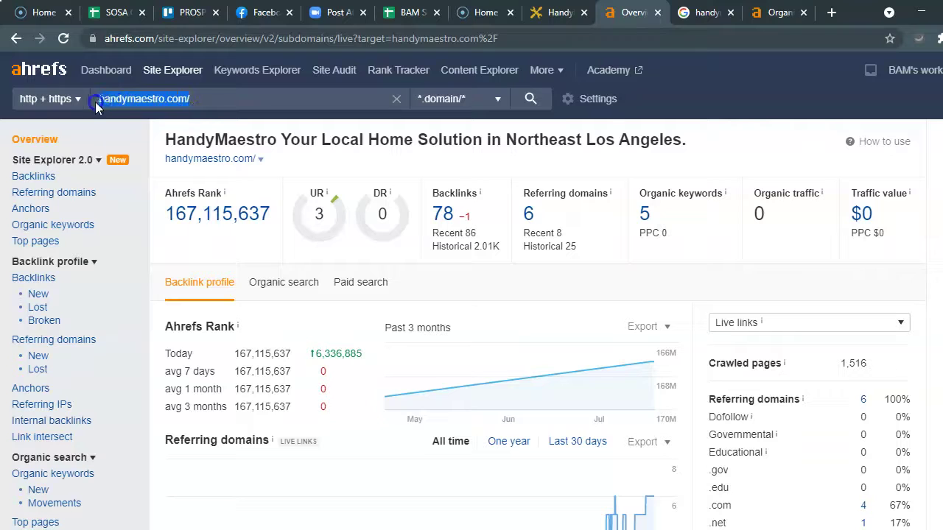
left_click(531, 98)
left_click(646, 221)
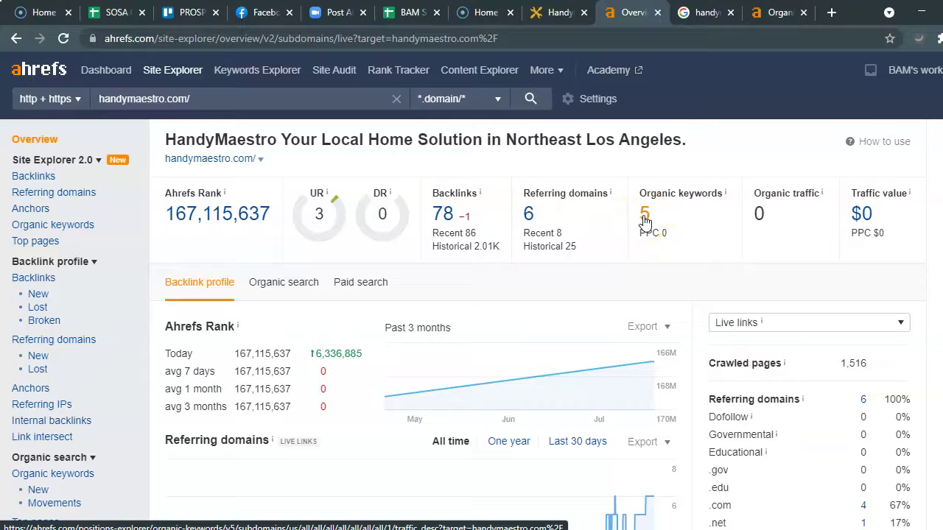
Step: Open handymaestro.com's Organic Keywords report and review its six keywords ranking 50–99
left_click(646, 219)
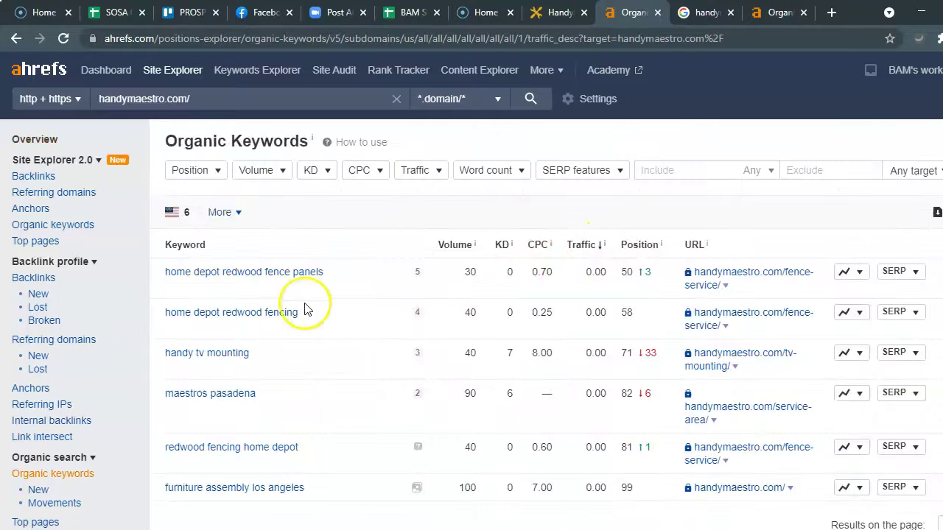
scroll(244, 250, "down", 1)
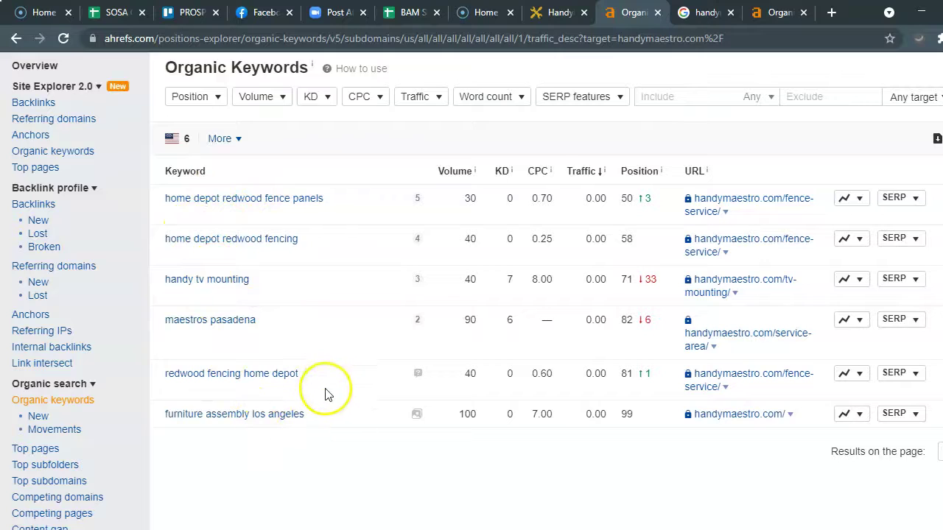
scroll(328, 396, "up", 1)
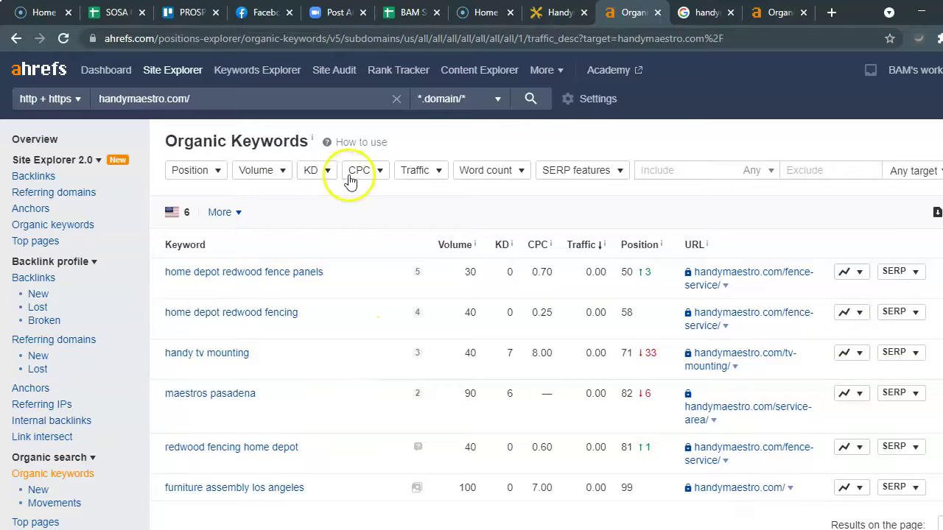
Step: Scroll the Google results for 'handyman los angeles' and open the Super Handyman Service result
left_click(696, 15)
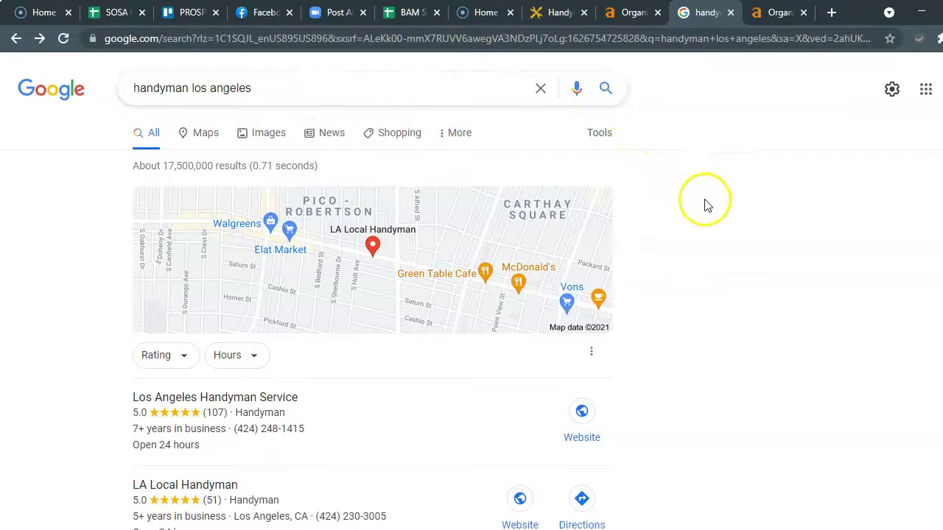
scroll(706, 247, "down", 2)
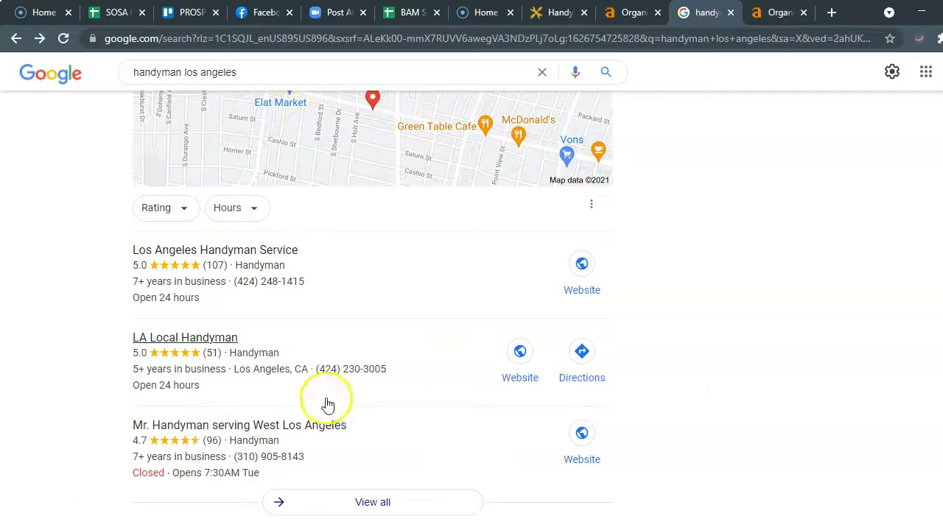
scroll(778, 375, "up", 1)
scroll(780, 376, "up", 1)
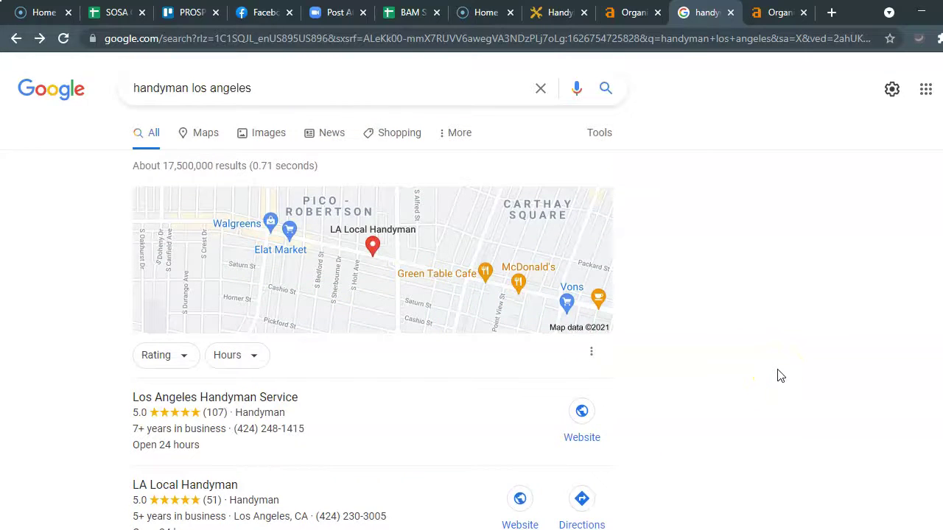
scroll(780, 375, "down", 2)
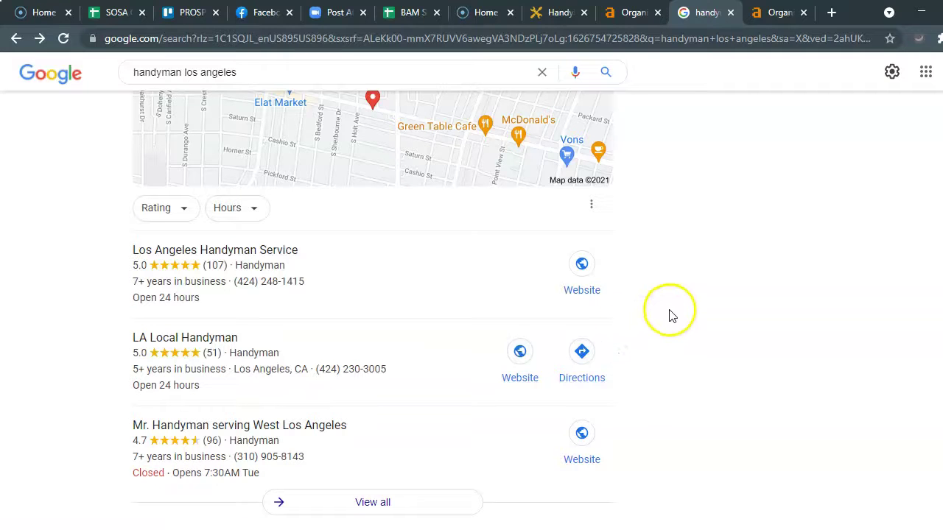
scroll(680, 311, "down", 5)
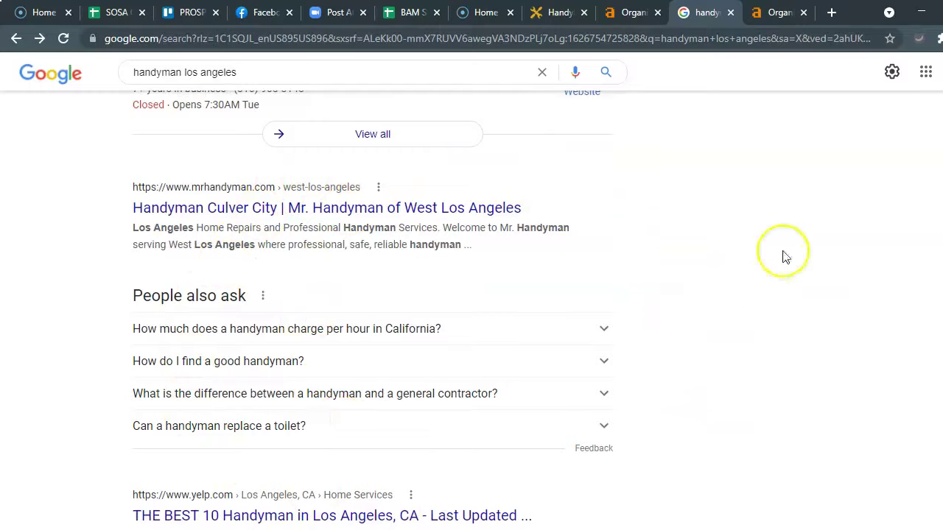
scroll(701, 225, "down", 1)
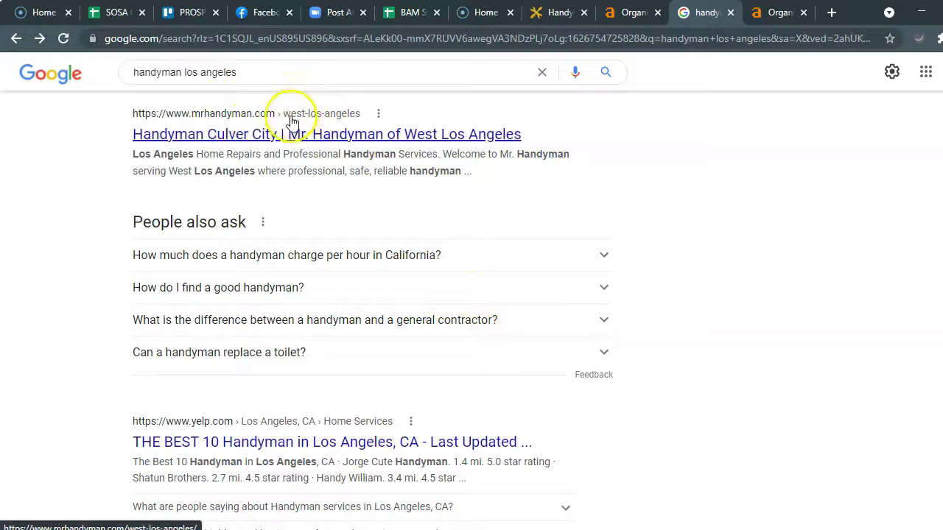
scroll(657, 214, "down", 2)
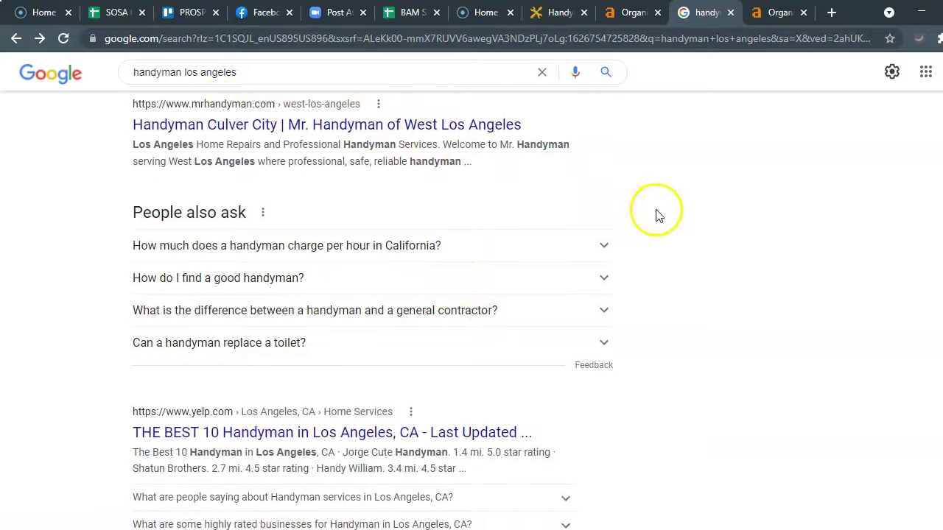
scroll(239, 388, "down", 3)
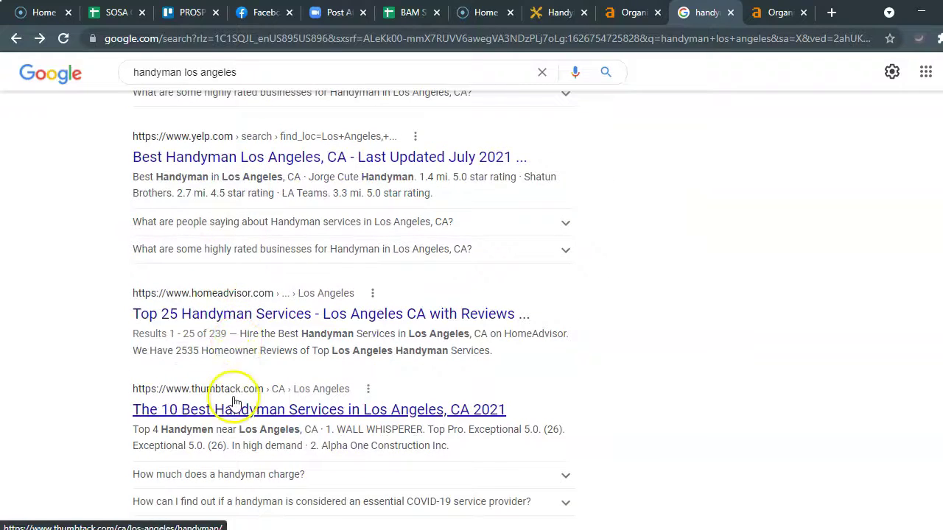
scroll(232, 389, "down", 1)
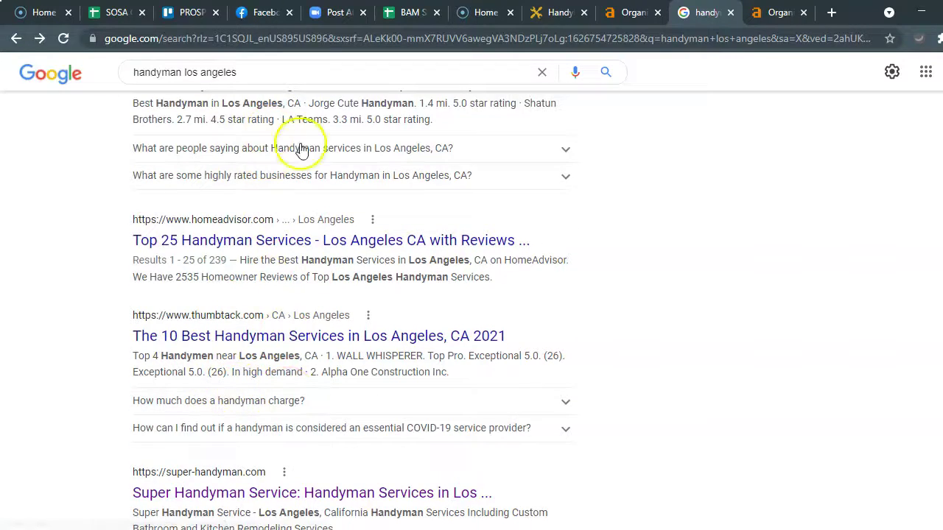
scroll(295, 339, "down", 2)
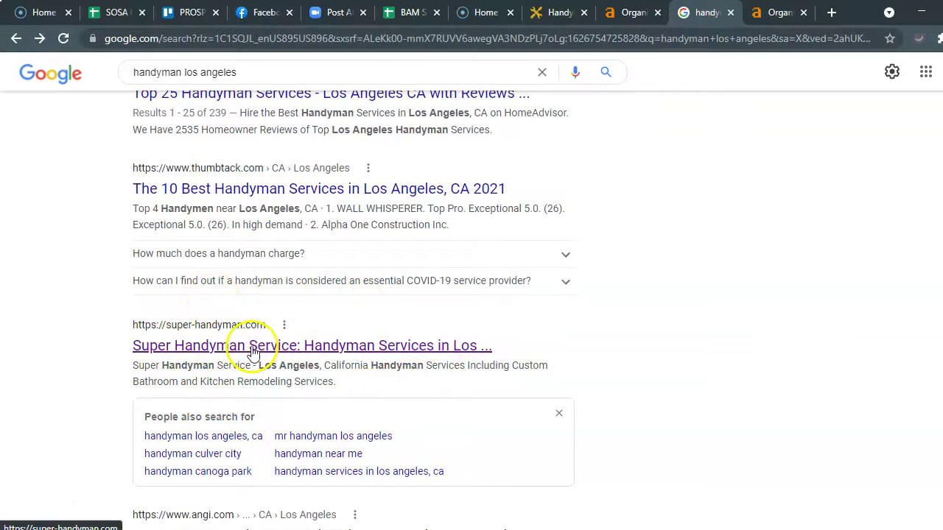
left_click(236, 346)
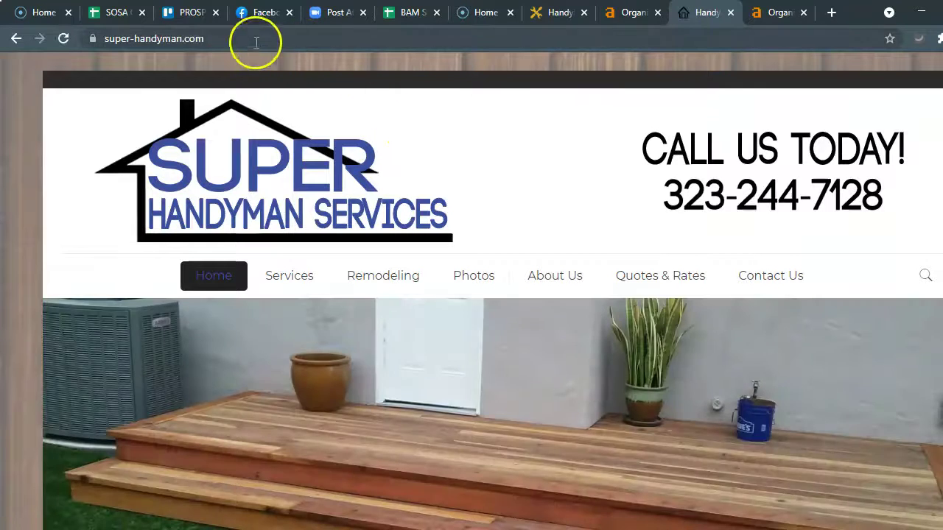
Step: Copy the super-handyman.com address and go to its Site Explorer overview in Ahrefs
right_click(191, 43)
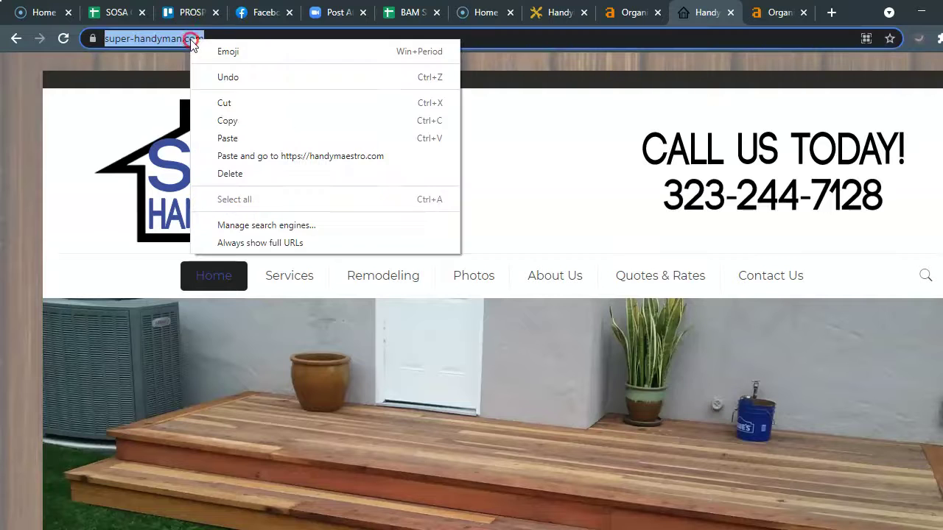
left_click(265, 121)
left_click(774, 13)
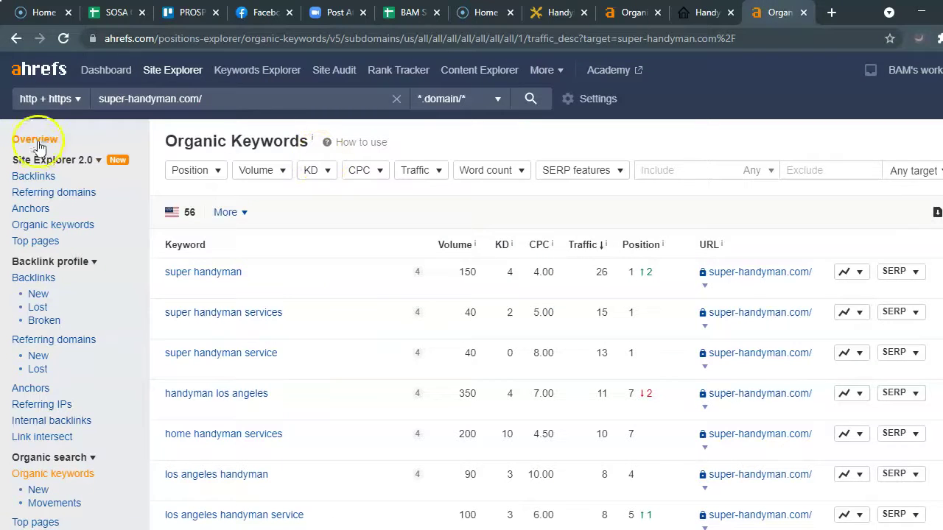
left_click(37, 143)
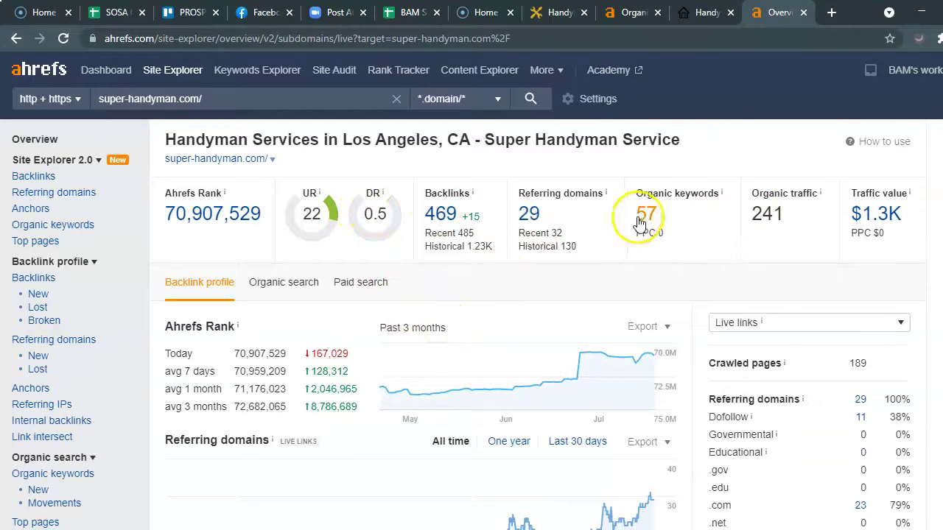
Step: Open the full list of super-handyman.com's 57 organic keywords
left_click(647, 215)
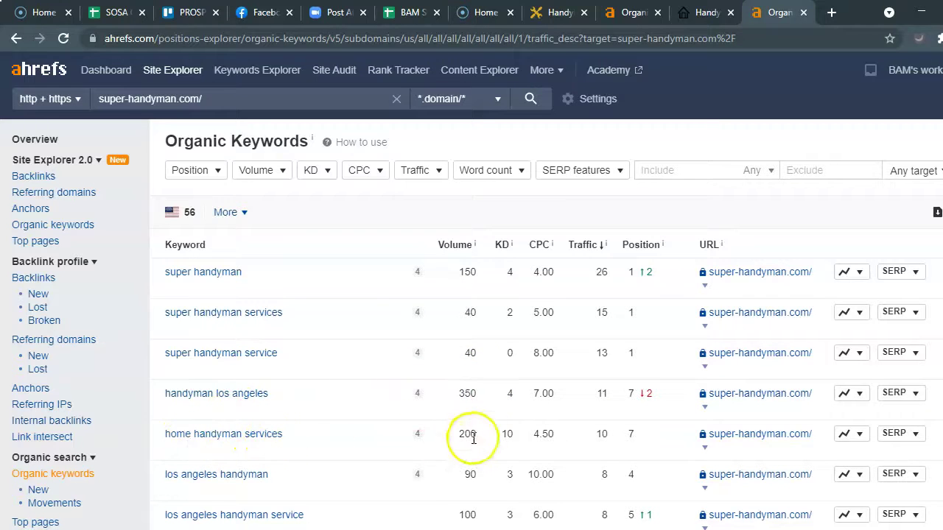
Step: Review all 56 super-handyman.com keywords, then return to handymaestro.com's keyword report
scroll(280, 421, "down", 2)
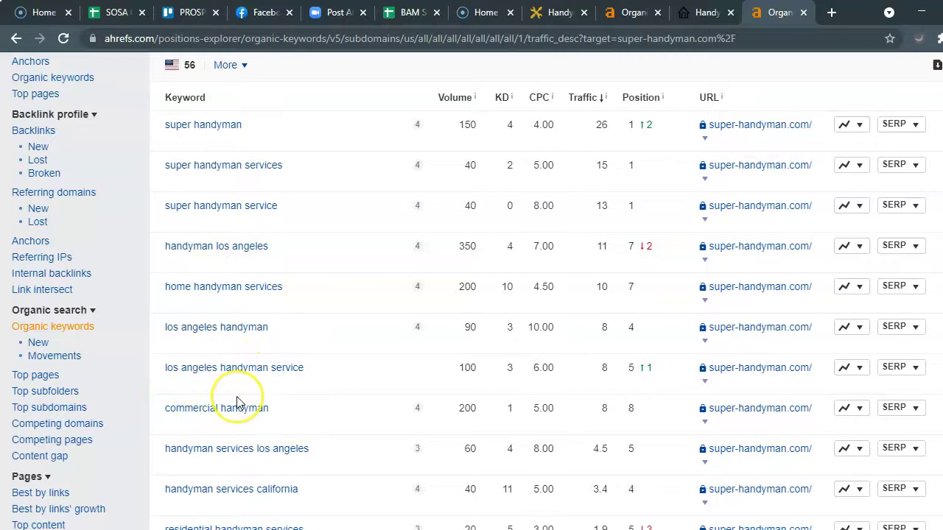
scroll(237, 404, "down", 3)
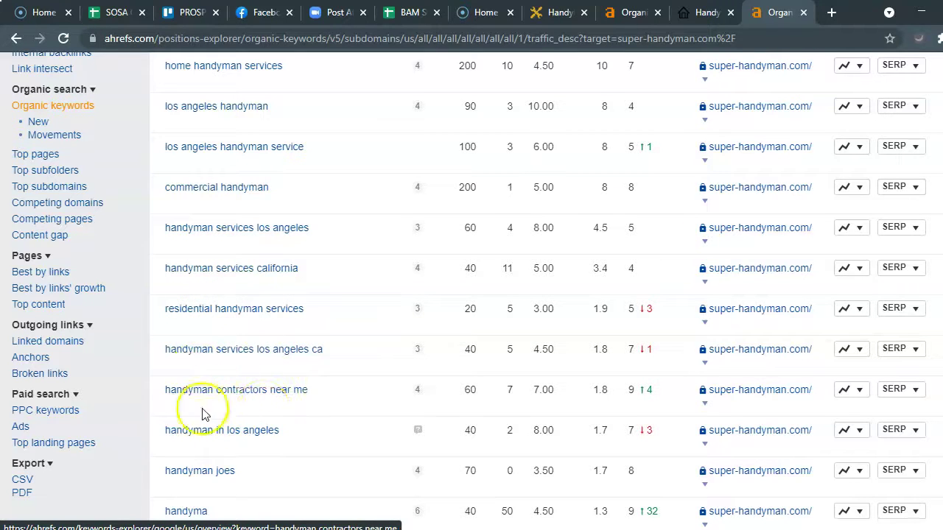
scroll(273, 410, "down", 2)
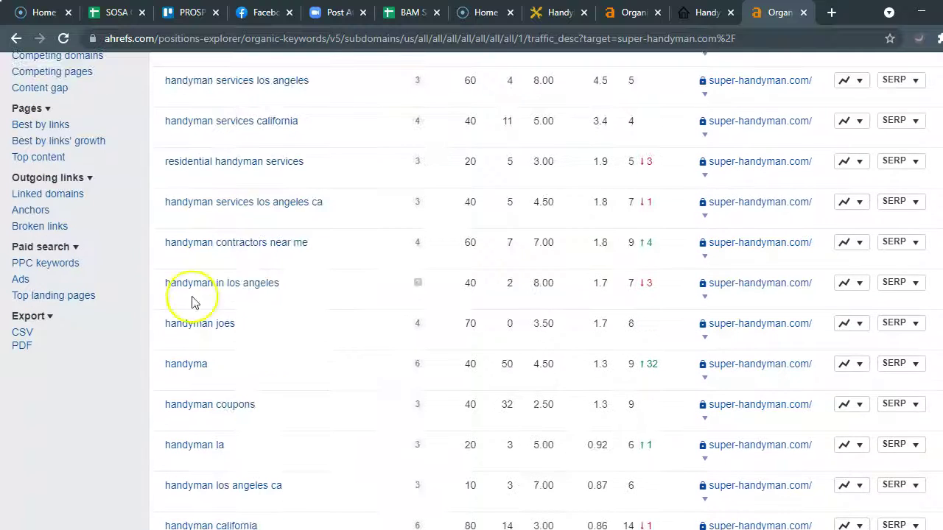
scroll(204, 384, "down", 1)
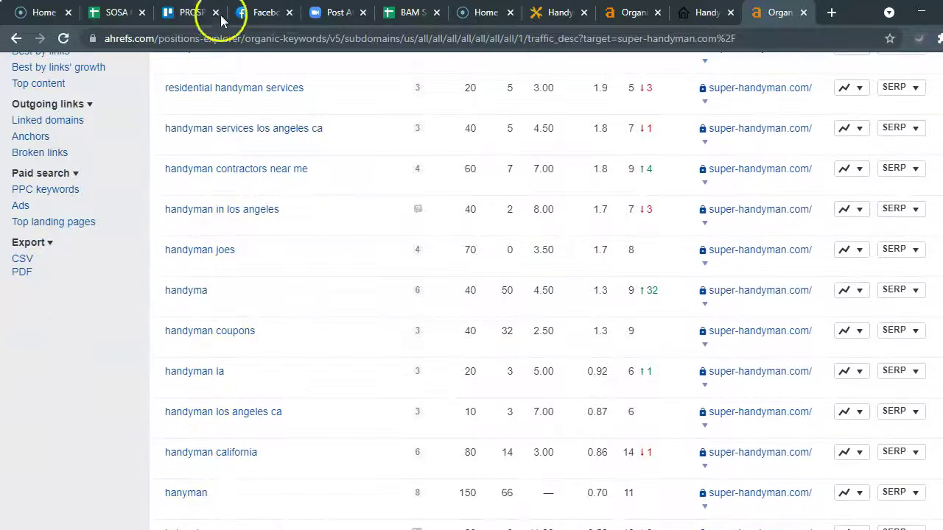
scroll(210, 298, "down", 3)
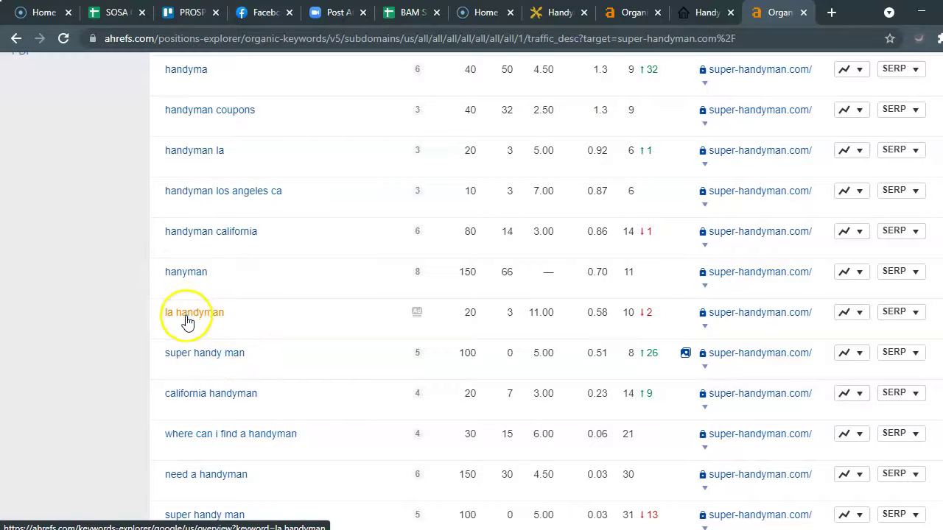
scroll(185, 332, "down", 2)
scroll(187, 339, "down", 1)
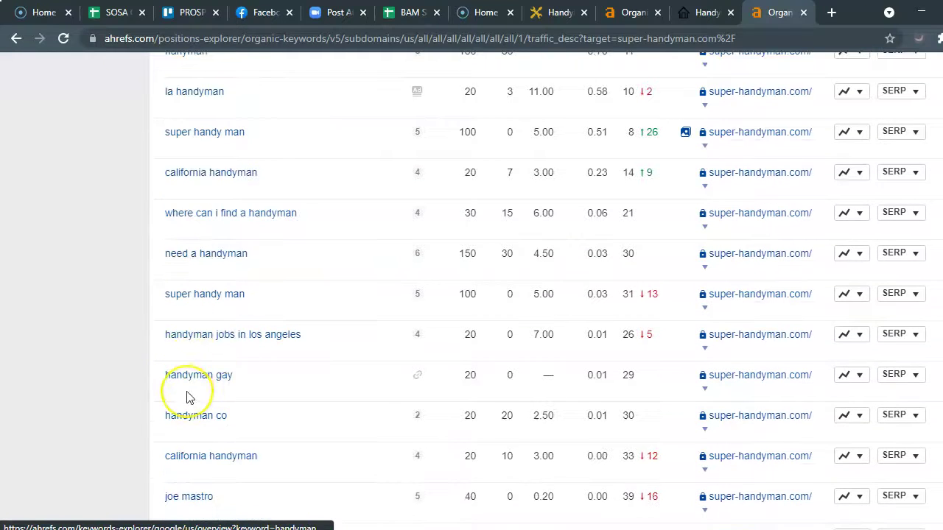
scroll(186, 398, "down", 2)
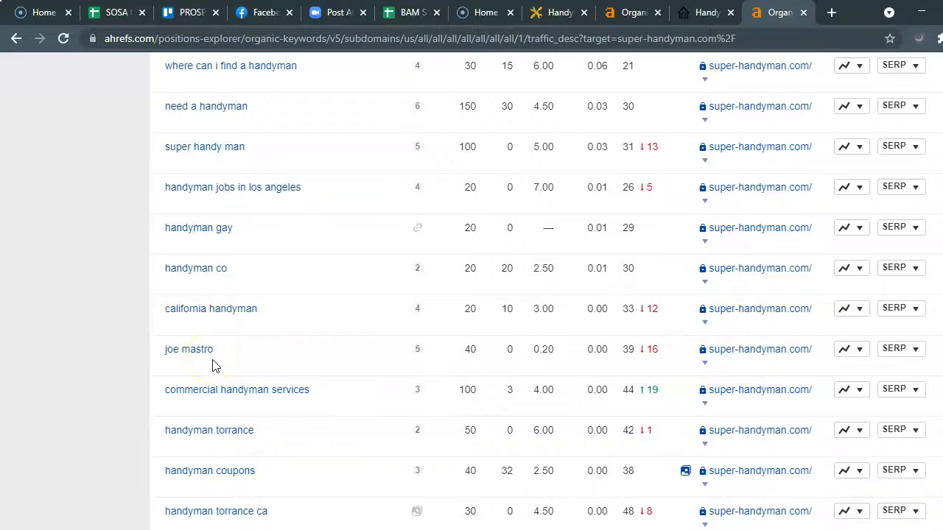
scroll(213, 366, "down", 4)
scroll(210, 375, "down", 3)
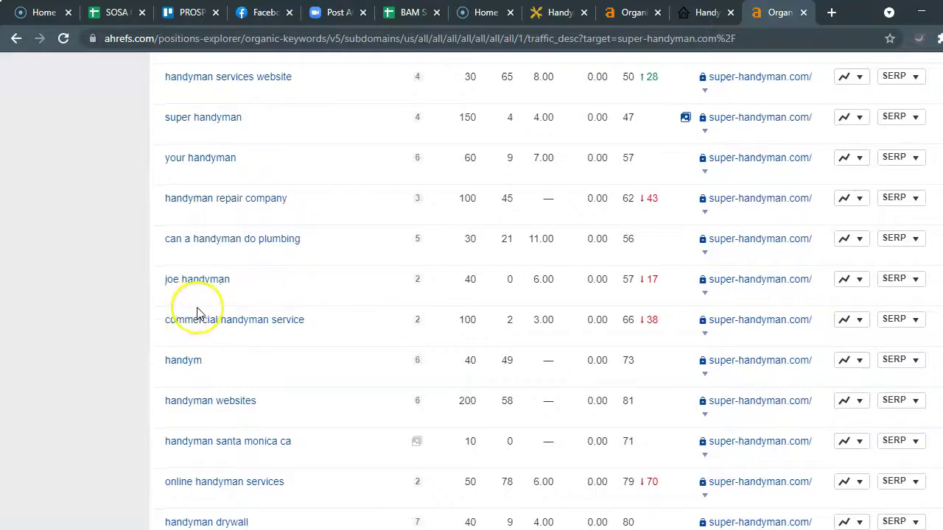
scroll(232, 306, "up", 11)
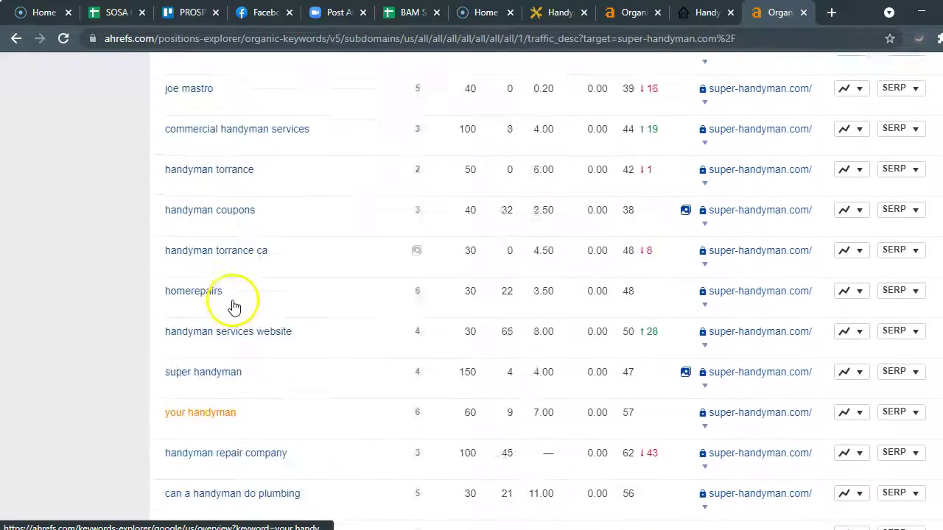
scroll(233, 306, "up", 12)
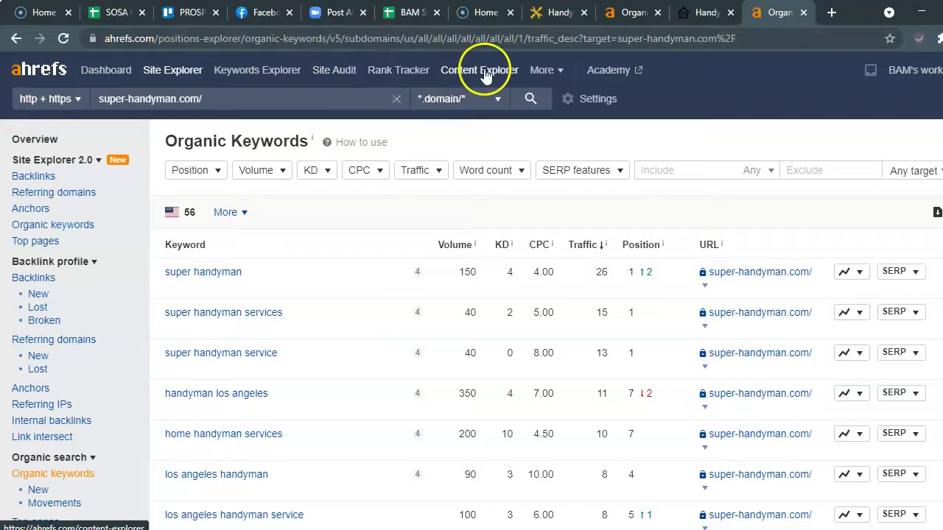
left_click(624, 13)
Step: Open the Site Explorer overview for handymaestro.com from the sidebar
left_click(34, 142)
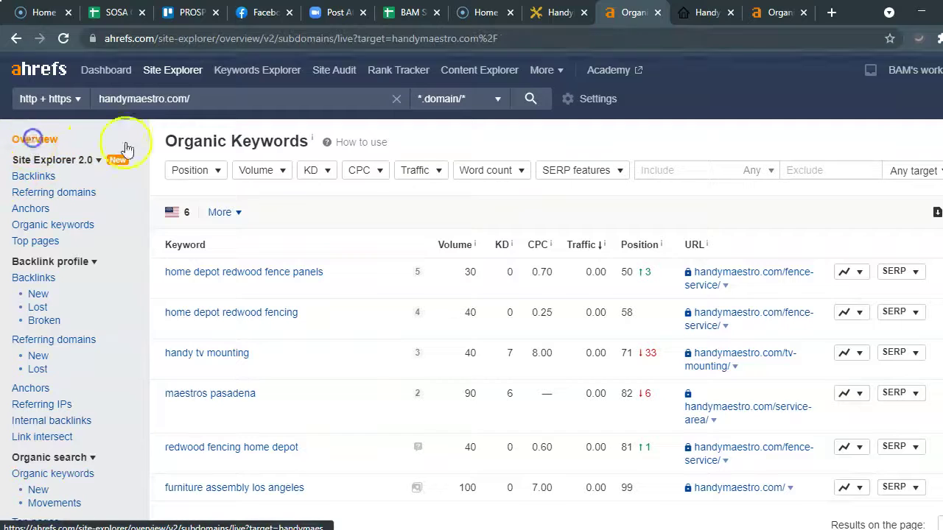